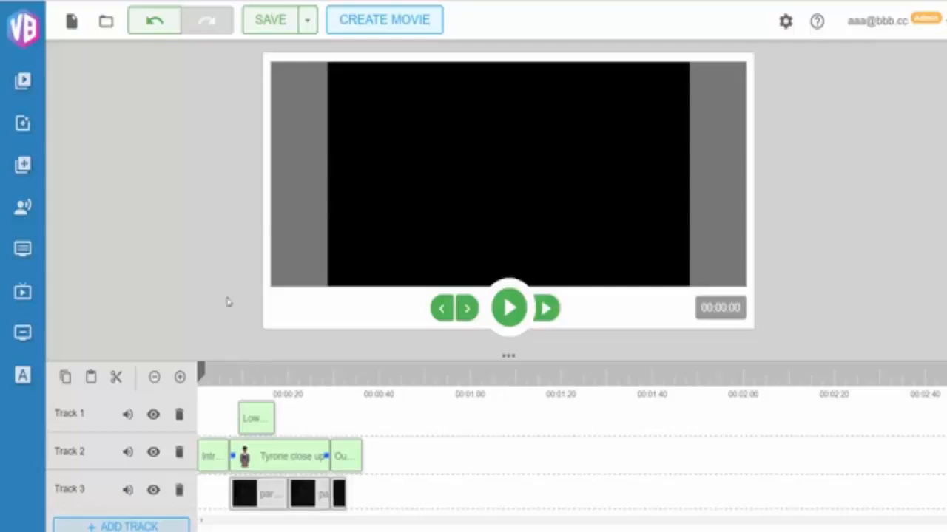
Scrub the timeline playhead to about 00:00:11 to preview the scene
click(277, 371)
click(283, 371)
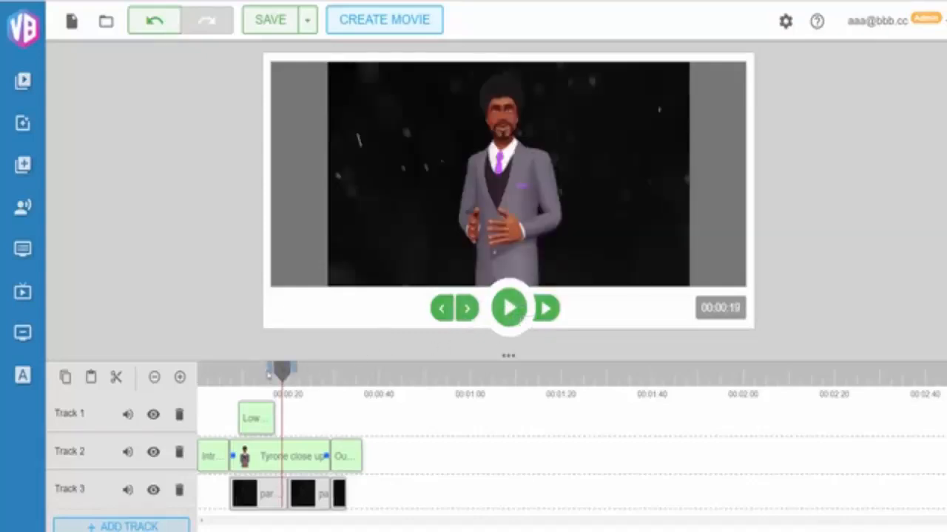
drag(282, 373, 250, 374)
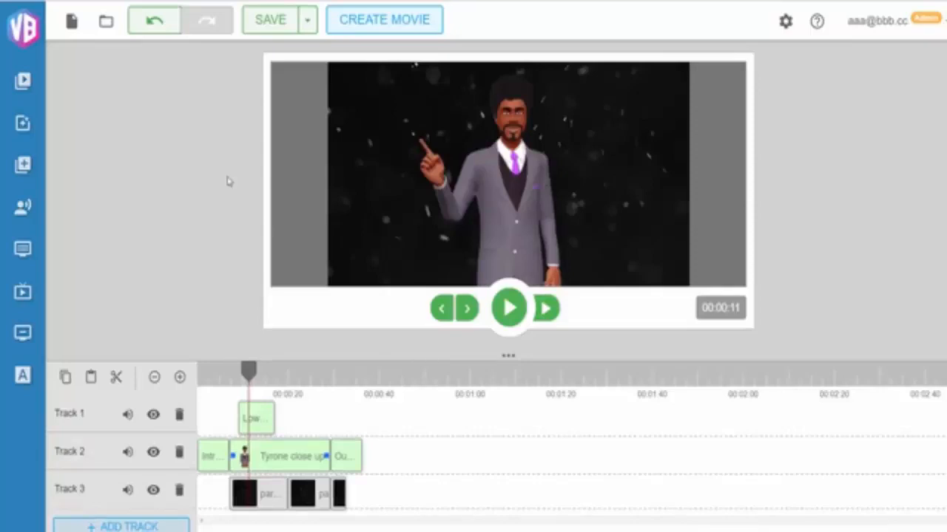
Open the intro animations and choose Intro 2
click(25, 301)
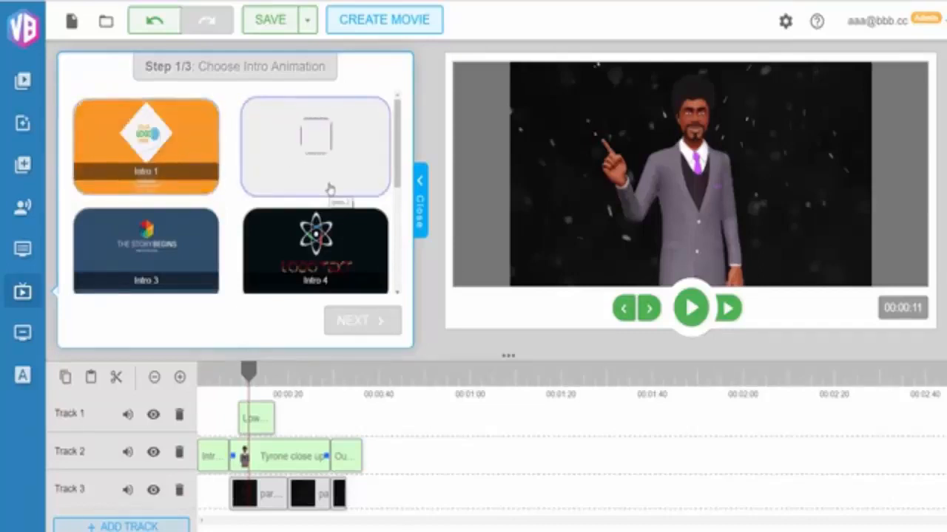
scroll(330, 190, down, 1)
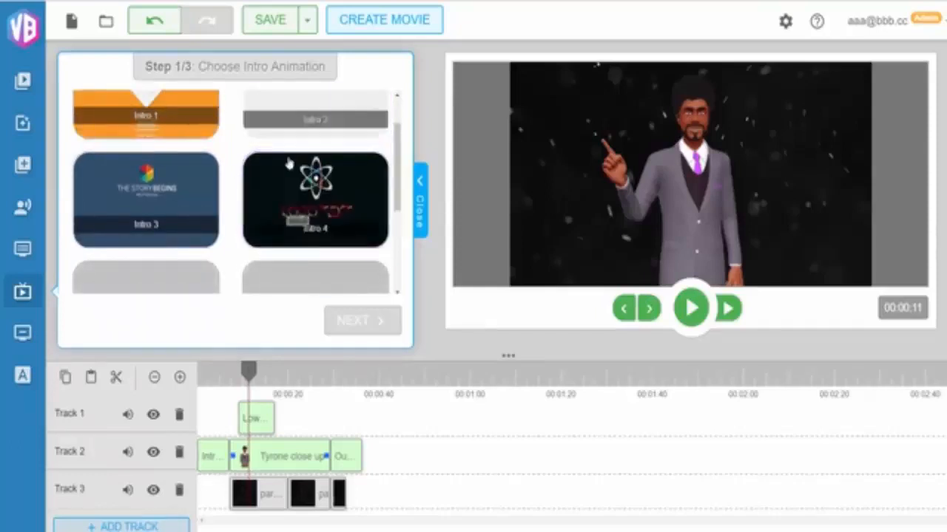
scroll(318, 173, up, 1)
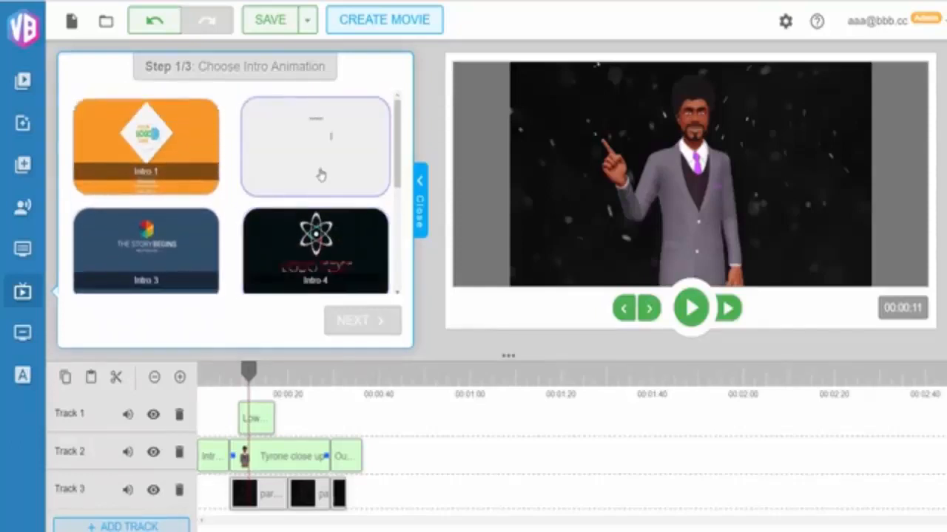
click(317, 170)
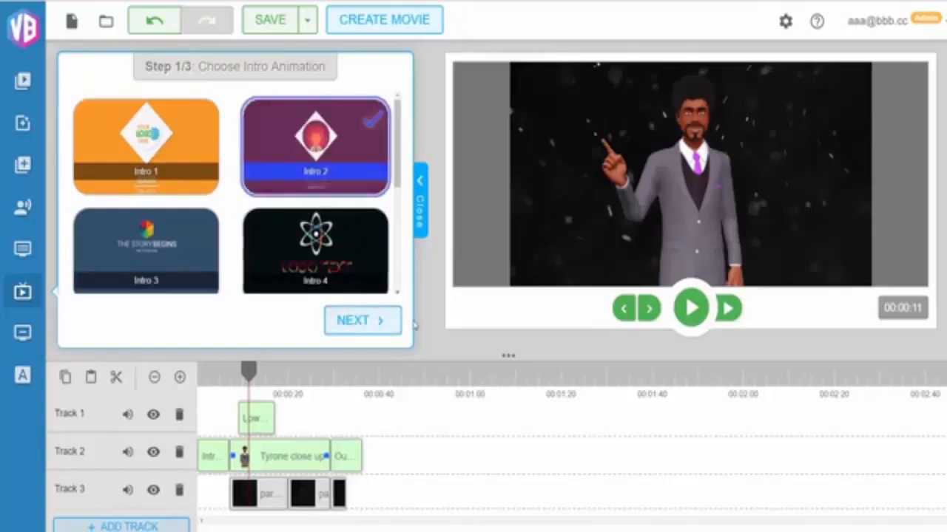
click(381, 321)
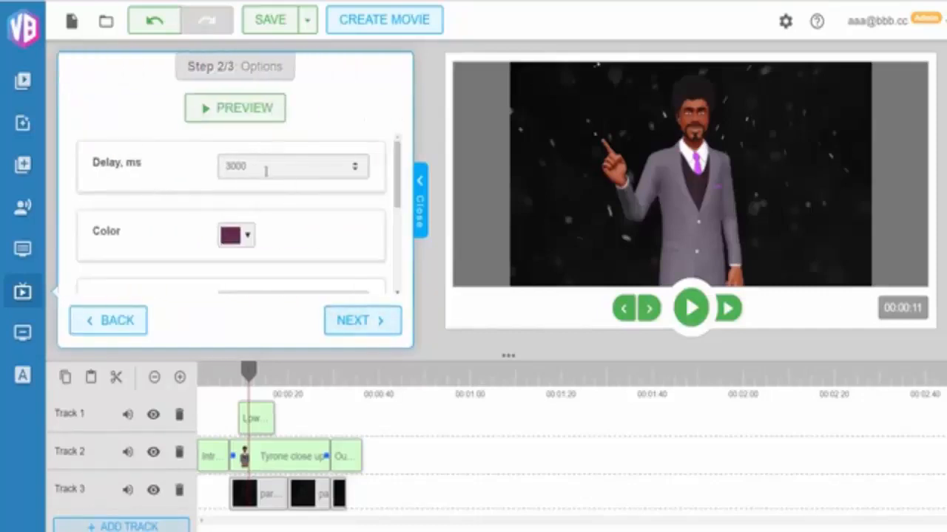
Review the Intro 2 options and preview the animation
drag(398, 177, 396, 262)
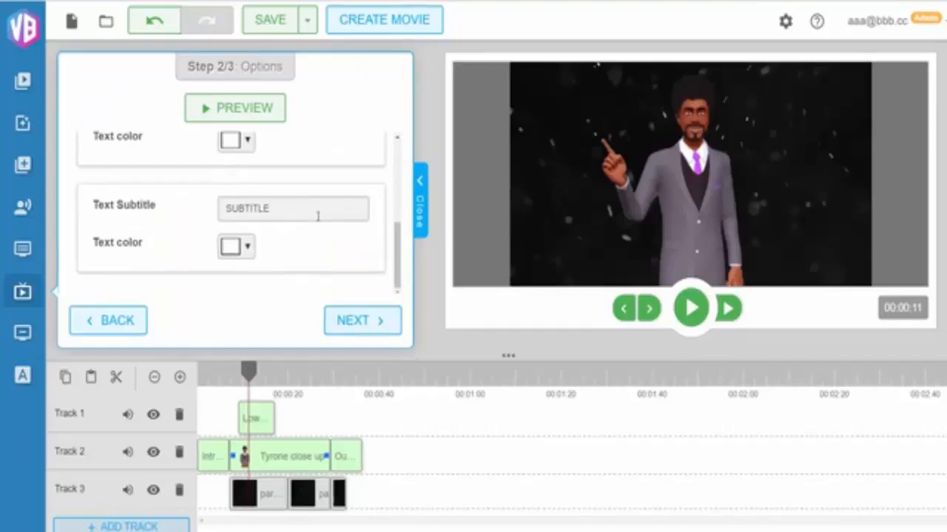
scroll(318, 216, up, 5)
scroll(332, 213, down, 4)
scroll(276, 165, up, 1)
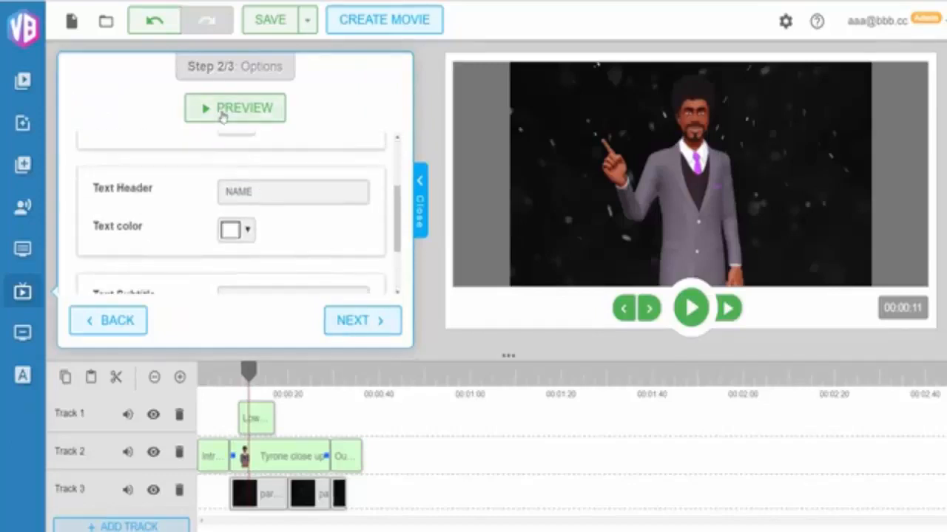
click(221, 111)
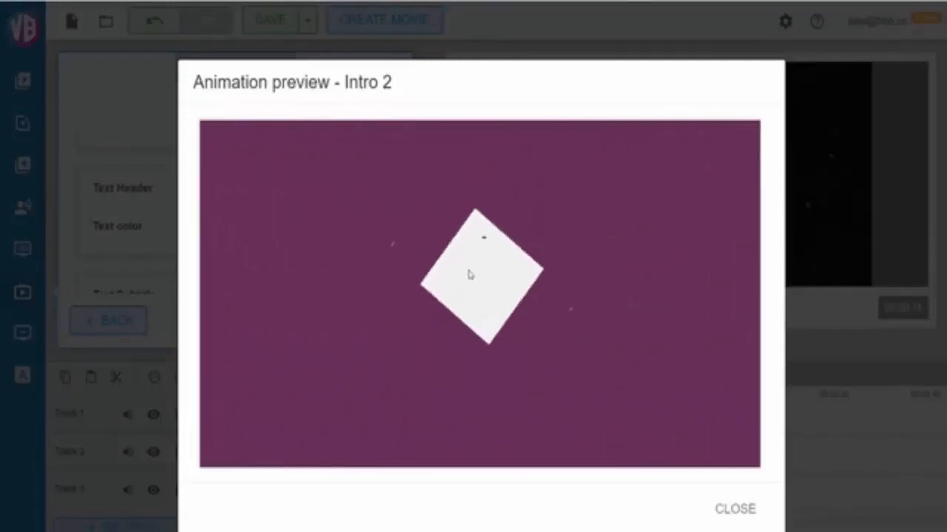
click(733, 510)
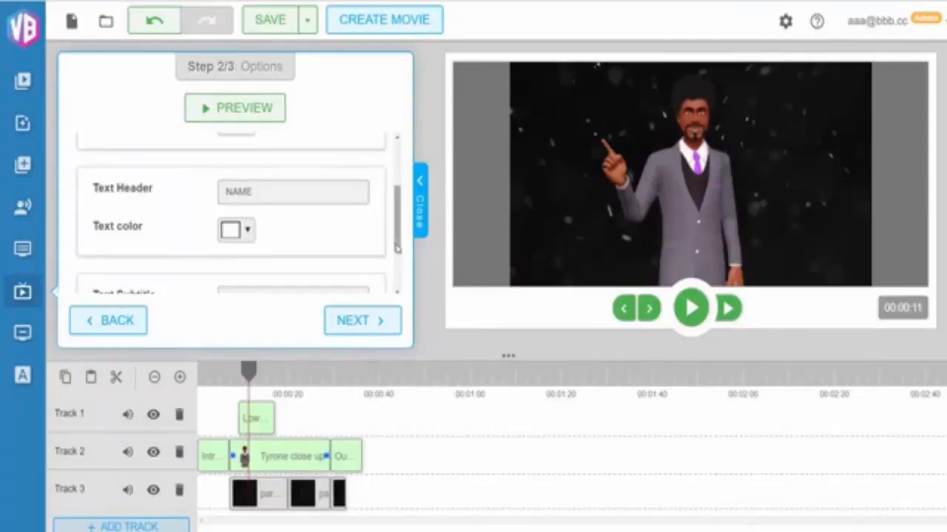
Place the Intro 2 animation on Track 2 near the 00:01:00 mark
click(371, 321)
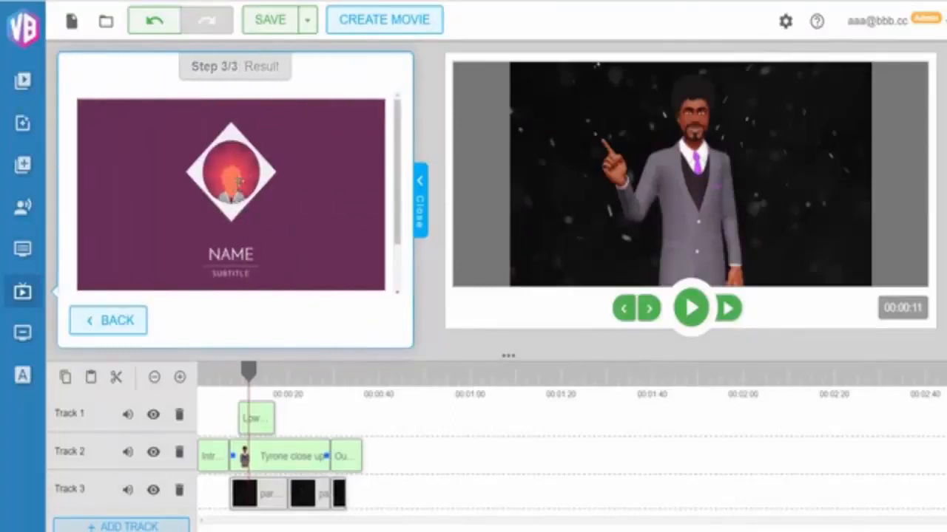
mouse_move(273, 203)
mouse_down()
mouse_move(308, 218)
mouse_move(432, 438)
mouse_move(459, 461)
mouse_move(492, 463)
mouse_up()
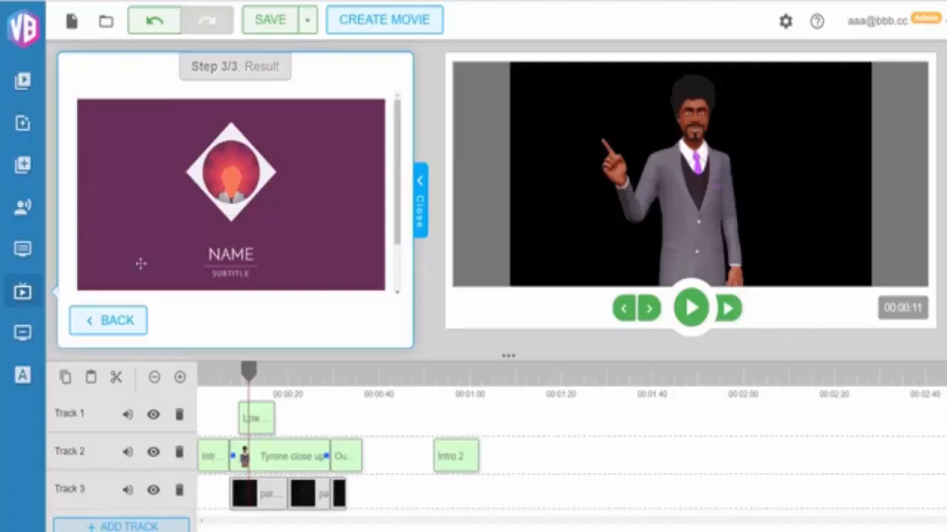
Open the outro animations, choose Outro 1 and preview its animation
click(118, 324)
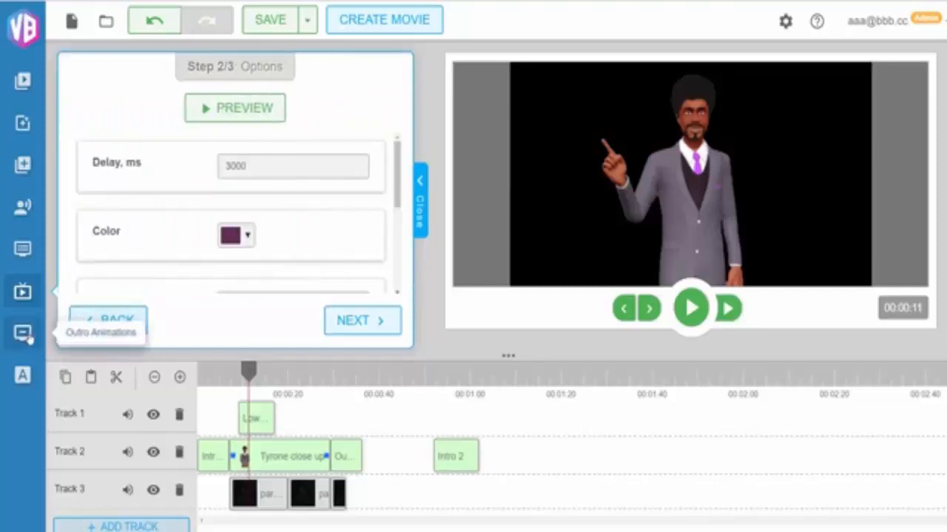
click(28, 337)
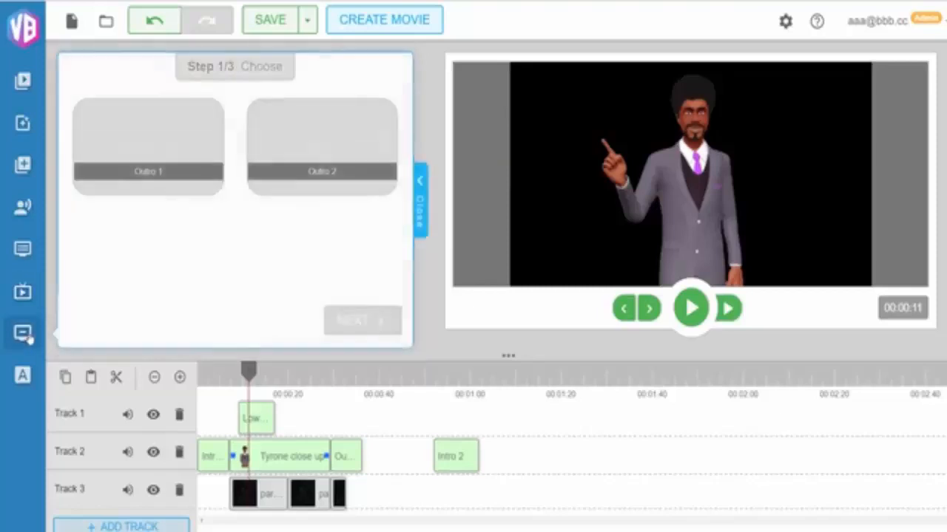
click(164, 176)
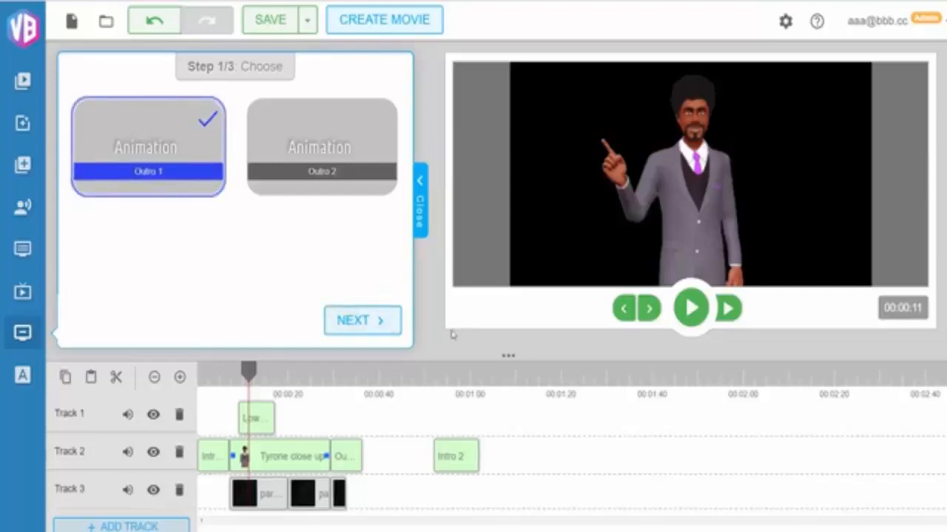
click(373, 322)
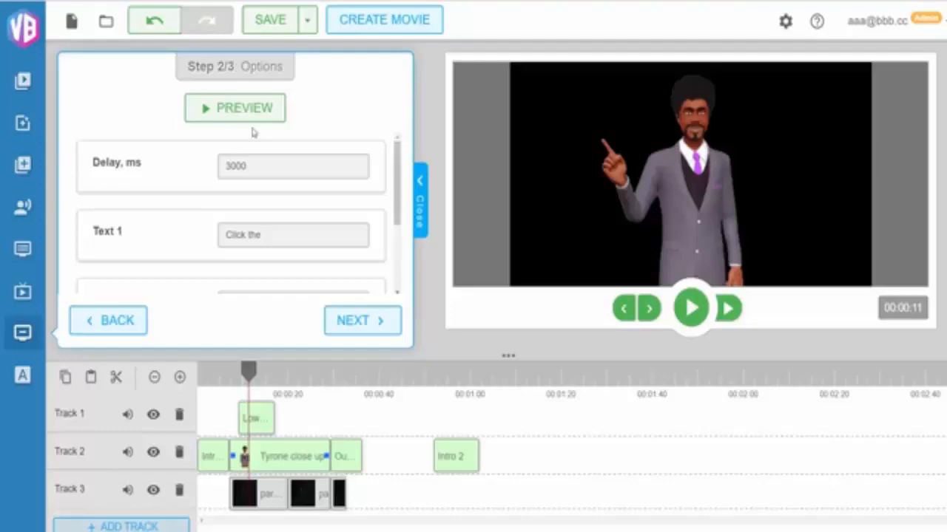
click(255, 117)
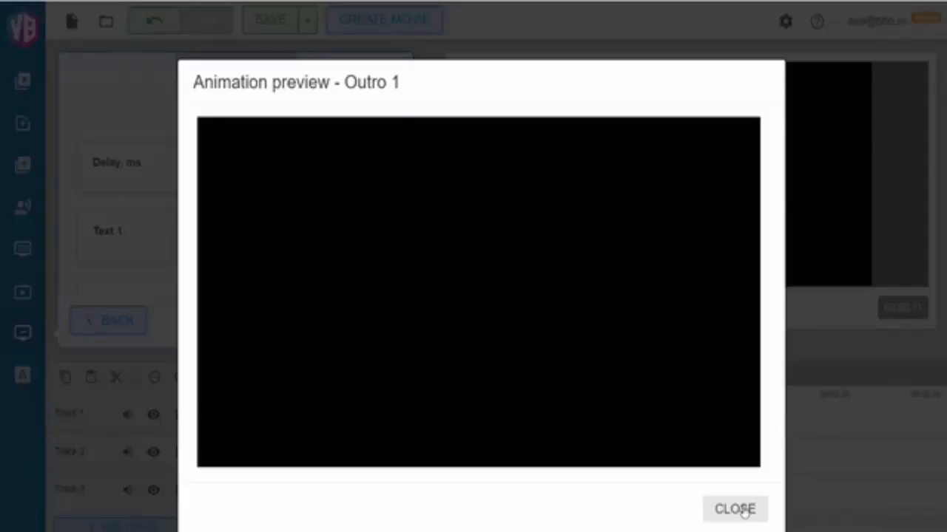
click(743, 510)
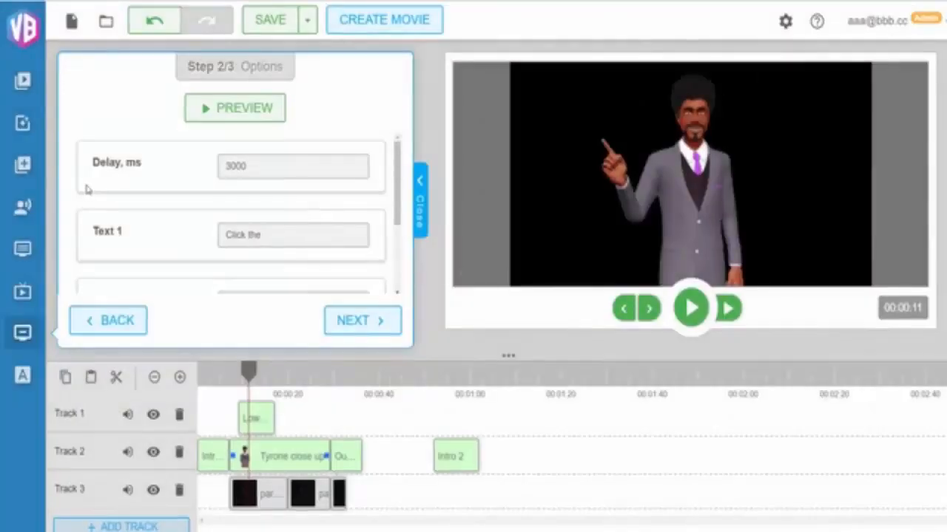
Open the avatar panel and choose the Jenna avatar
click(24, 209)
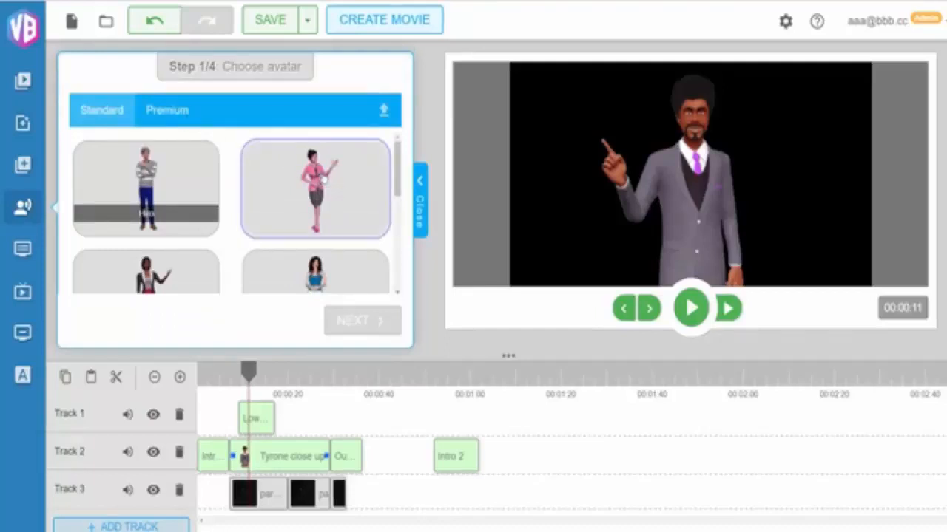
click(366, 213)
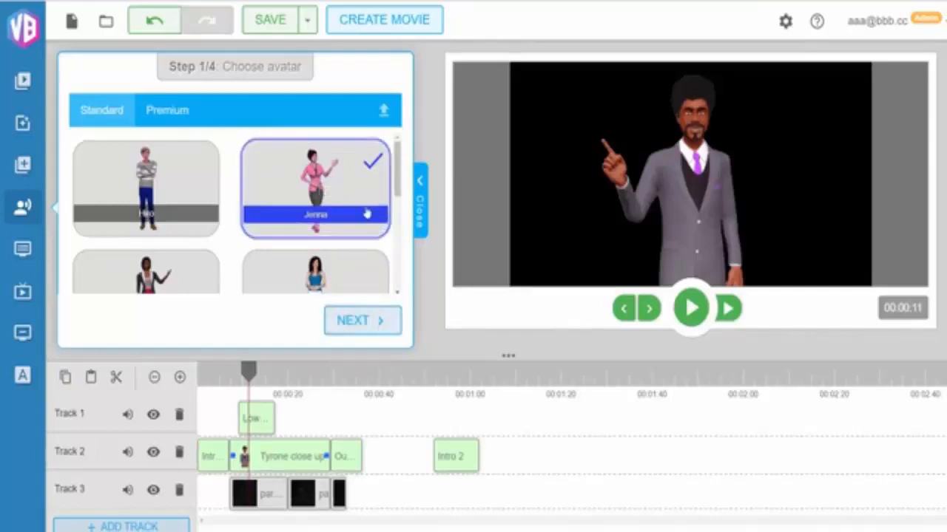
click(381, 320)
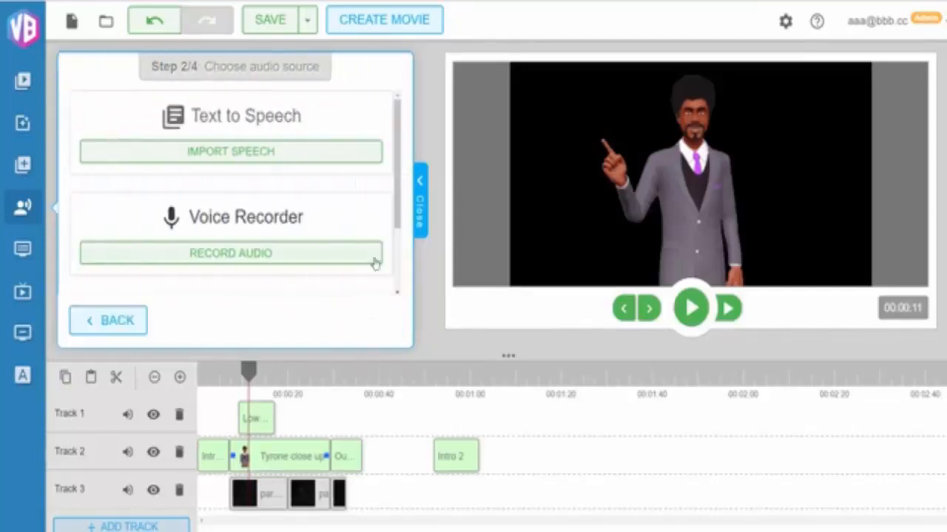
Explore the avatar's audio source options, including the voice recorder
scroll(327, 131, down, 1)
scroll(328, 131, down, 1)
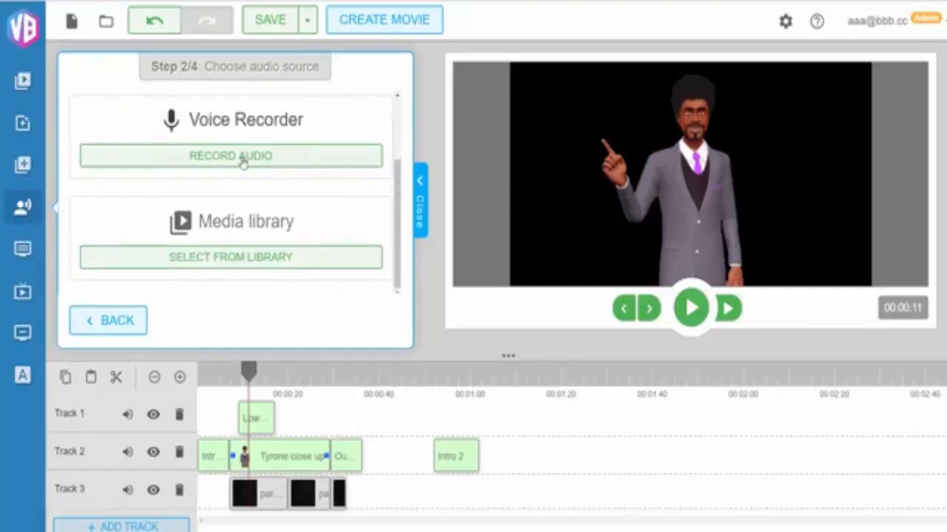
scroll(348, 175, up, 2)
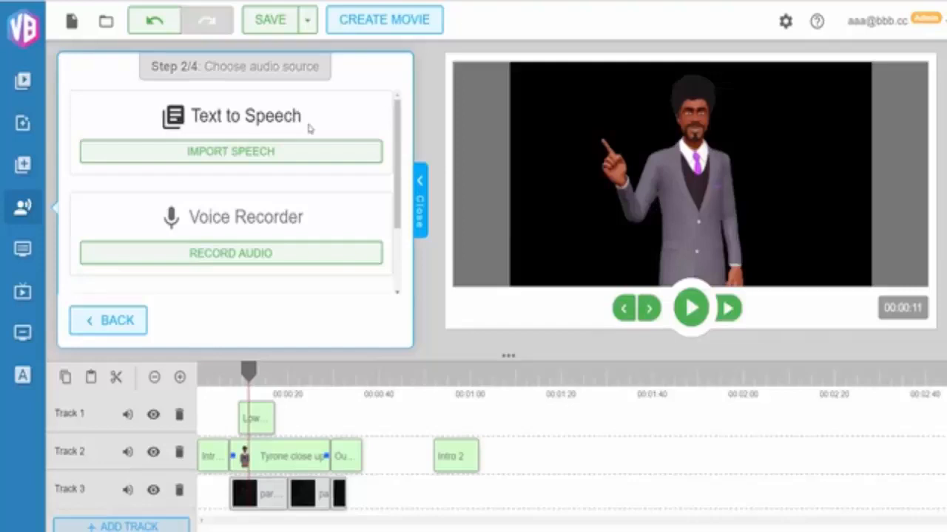
scroll(309, 129, down, 3)
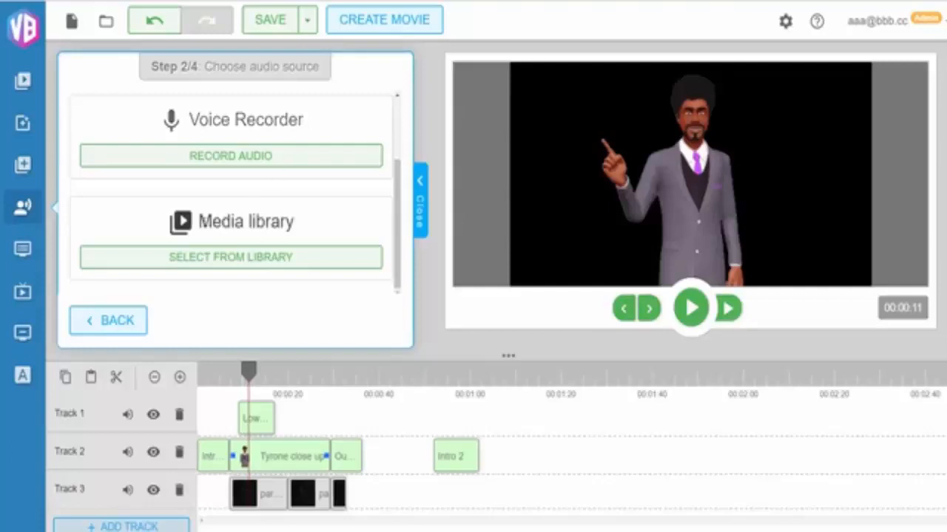
drag(205, 222, 308, 222)
click(306, 236)
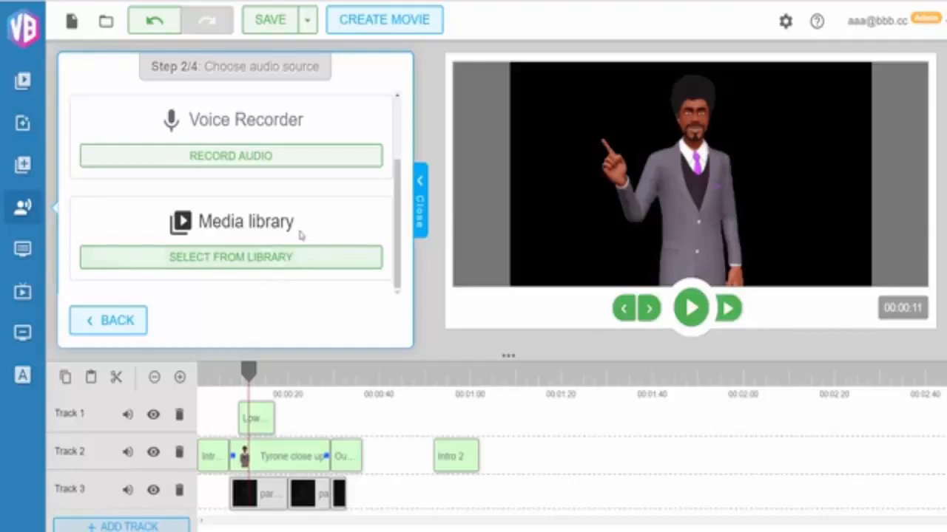
scroll(300, 235, up, 2)
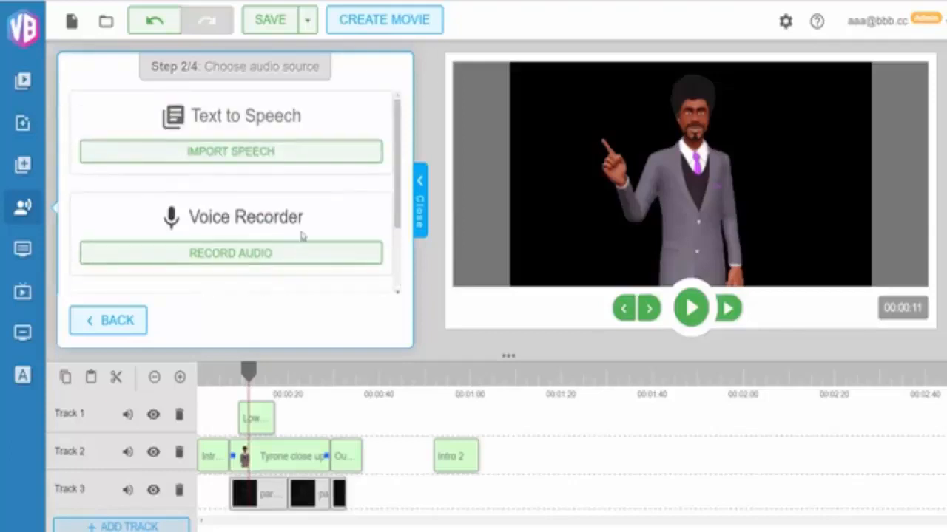
click(253, 264)
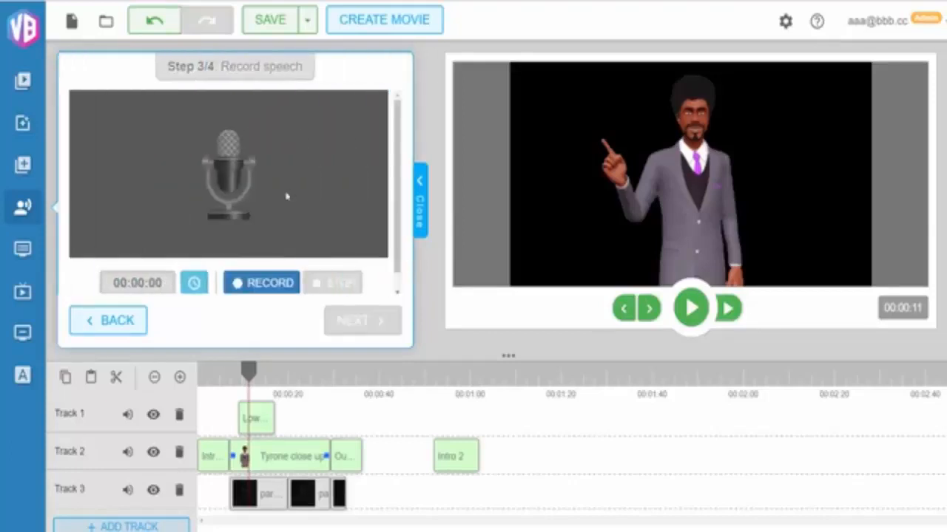
scroll(281, 196, down, 1)
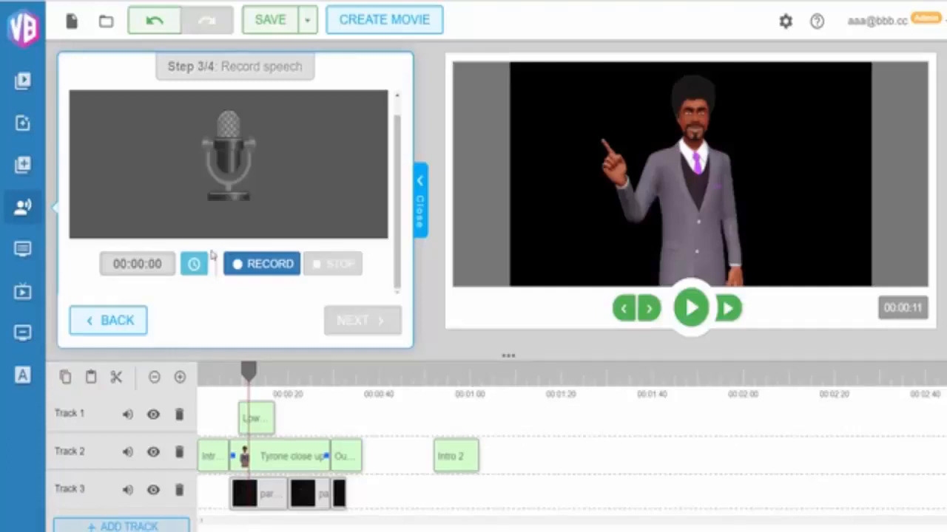
click(79, 321)
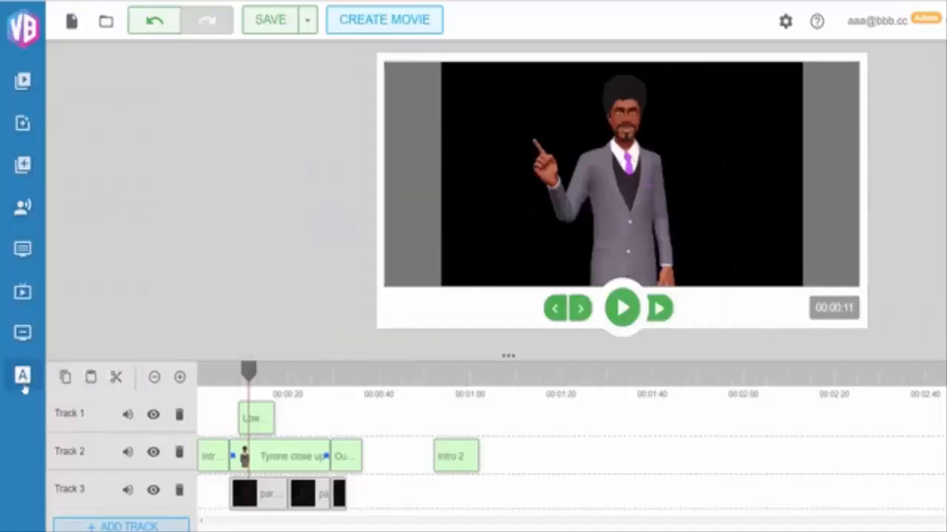
Browse the text animations and open the media library folders
click(23, 383)
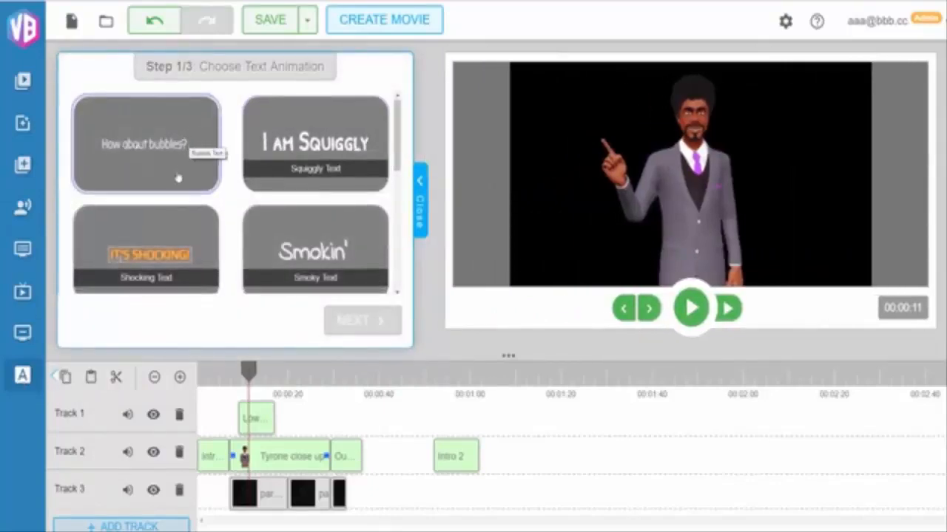
scroll(180, 180, down, 2)
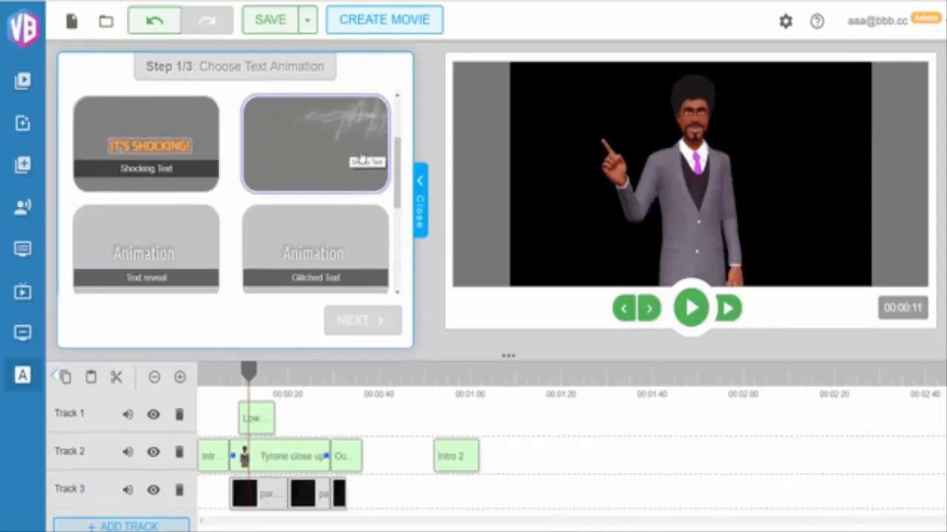
scroll(348, 161, up, 2)
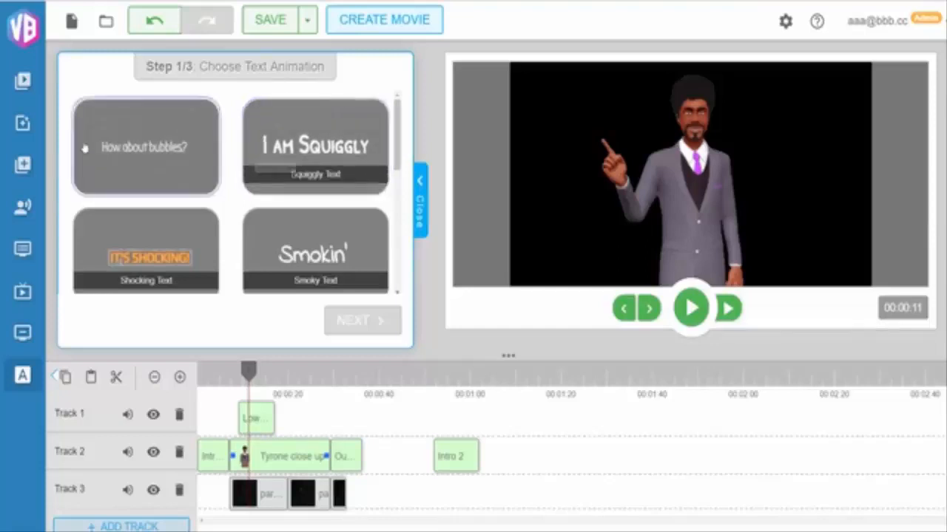
click(24, 80)
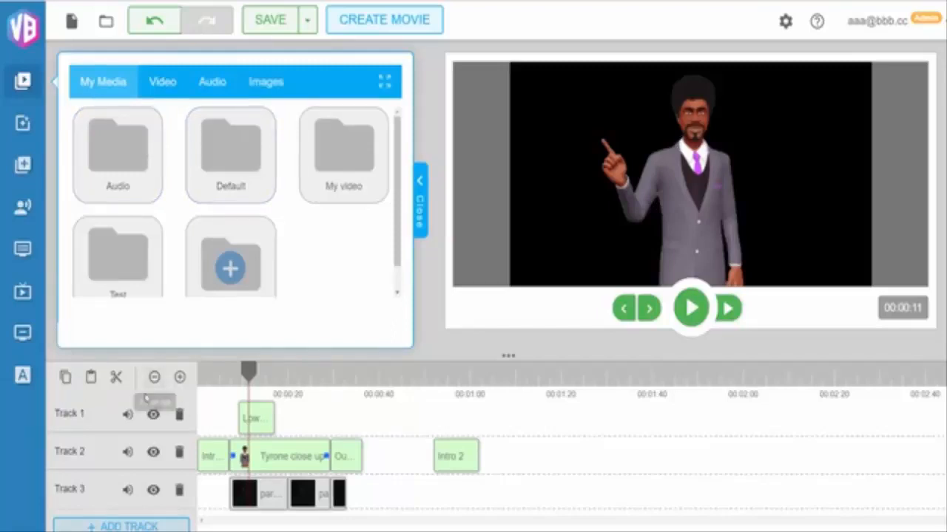
click(180, 377)
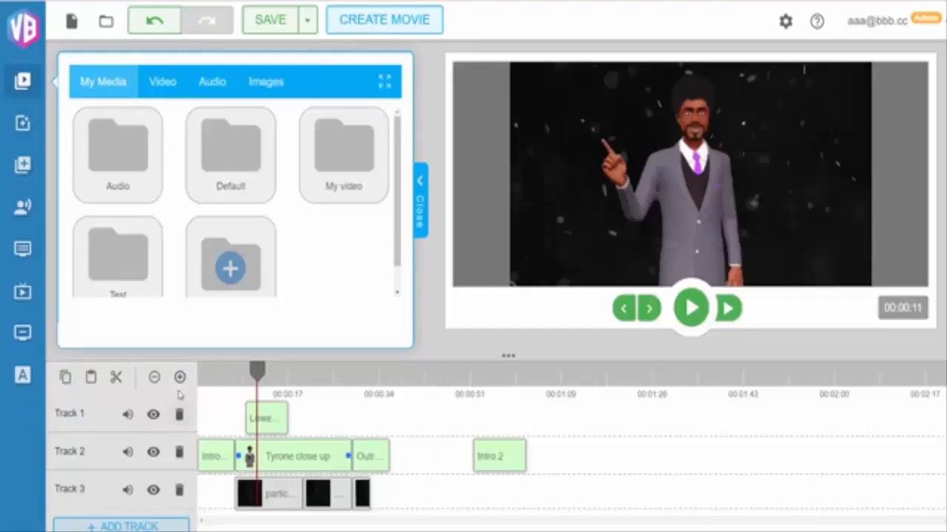
Add a new fourth track to the timeline
click(130, 526)
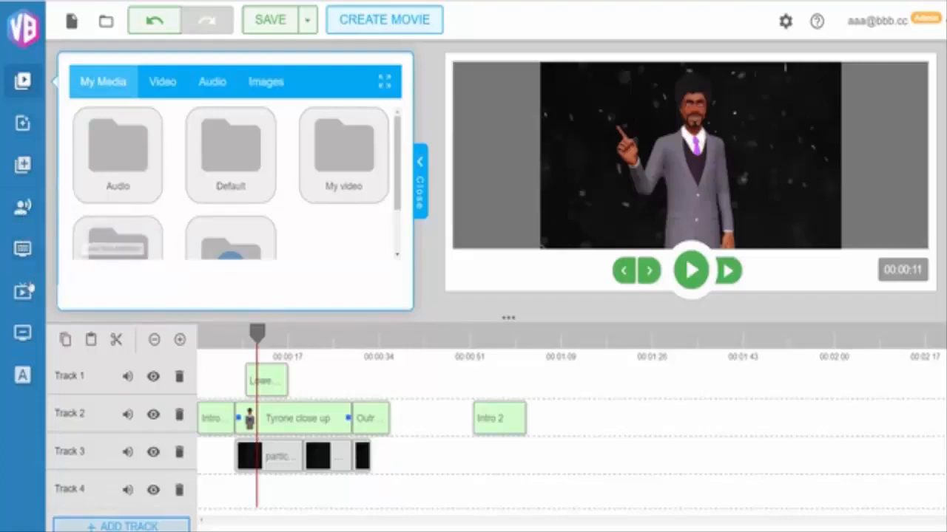
Open the lower thirds animations, browse them, choose Lower Third Animation 1 and continue to its options
click(24, 251)
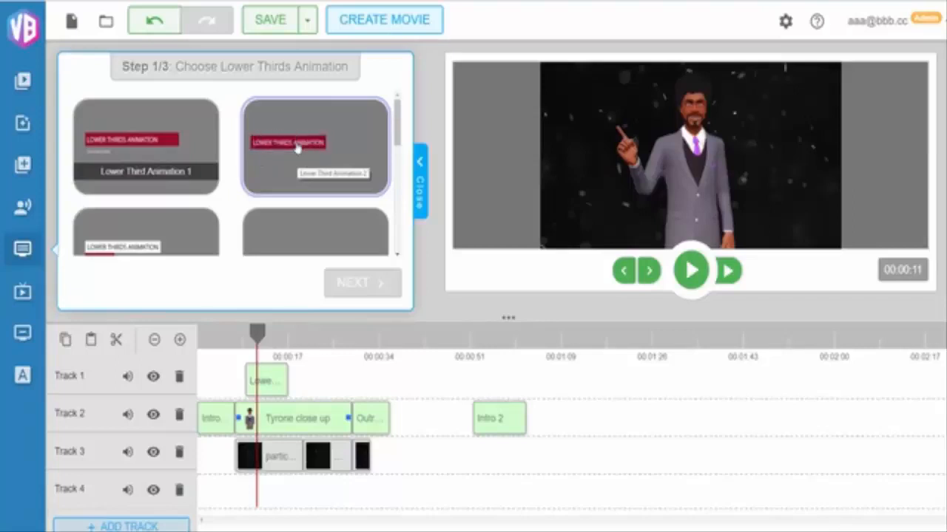
scroll(296, 147, down, 2)
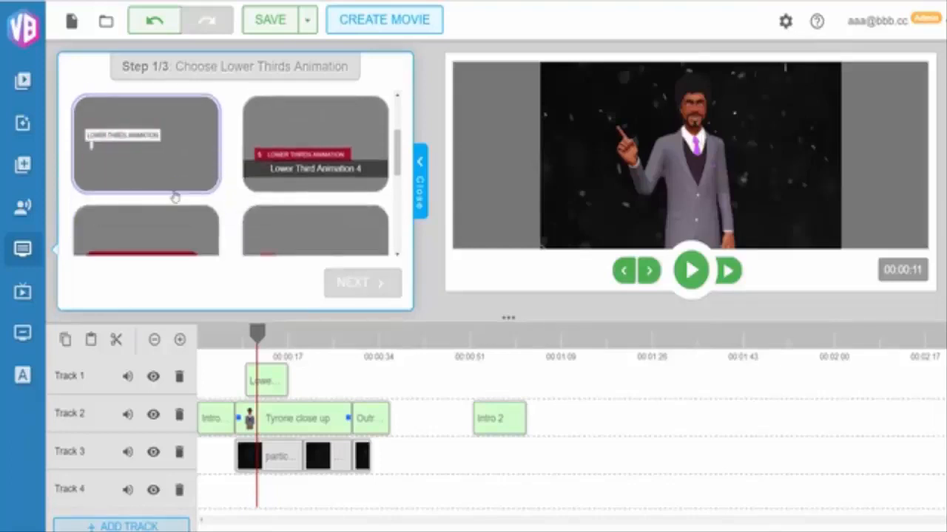
scroll(171, 197, down, 2)
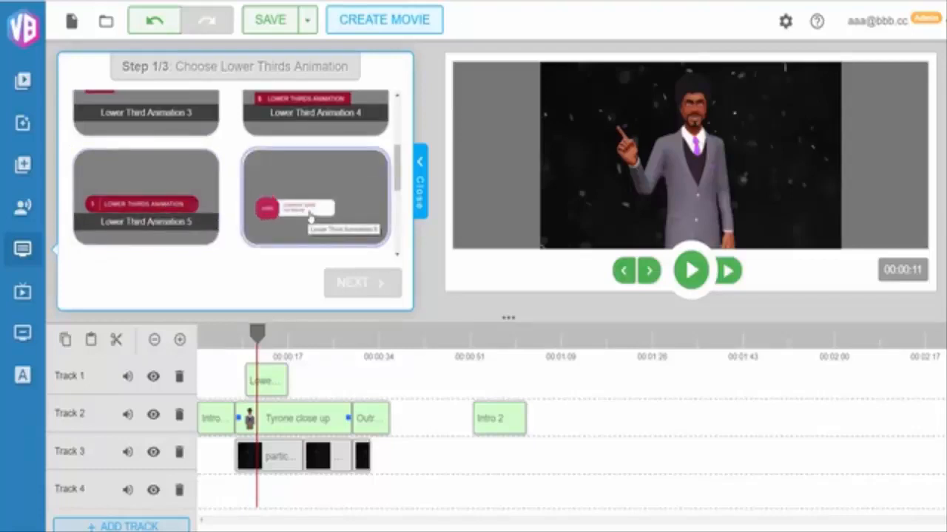
scroll(318, 212, up, 2)
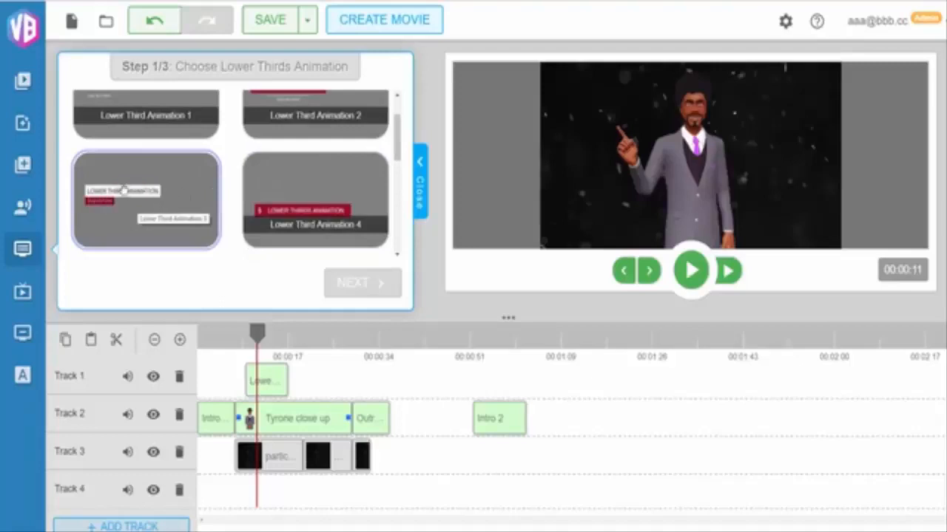
scroll(174, 187, up, 1)
click(148, 165)
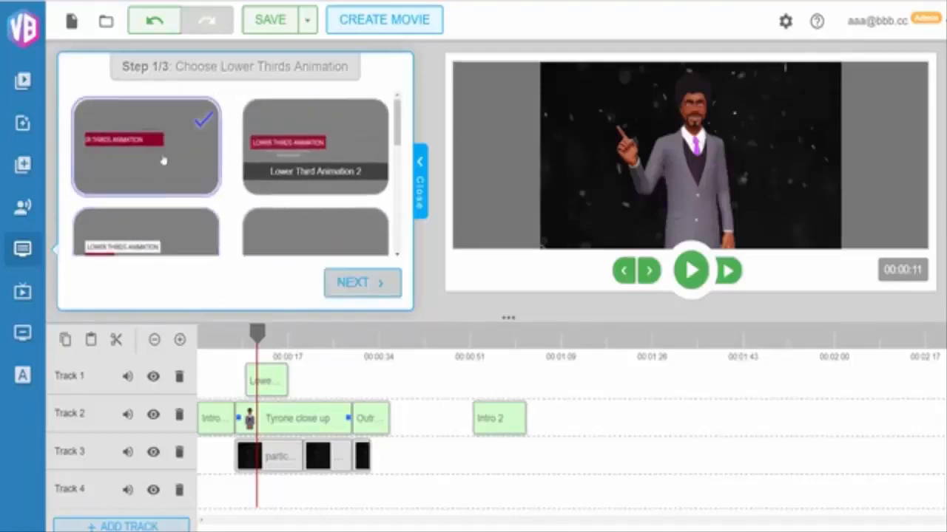
click(355, 288)
Set the lower third's Text 1 to "Our New Features Include..." and continue to the result
scroll(388, 167, down, 3)
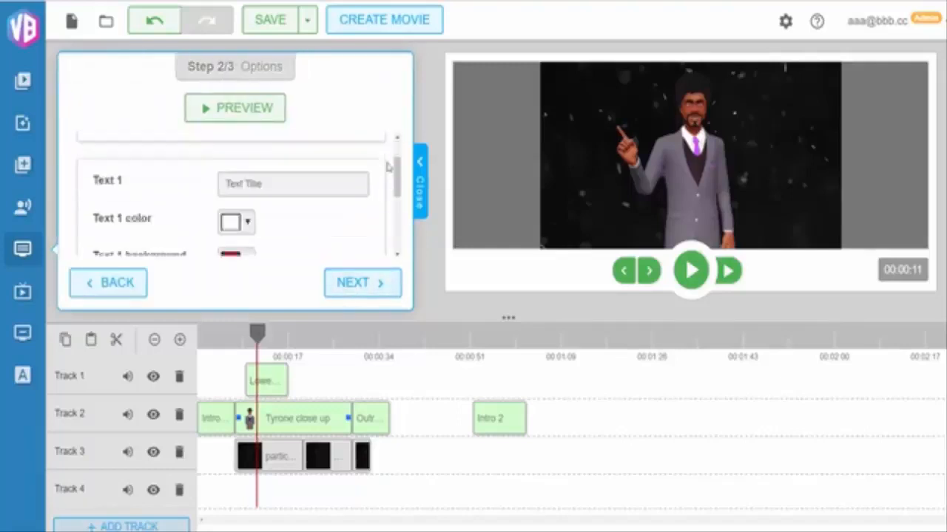
scroll(326, 237, up, 3)
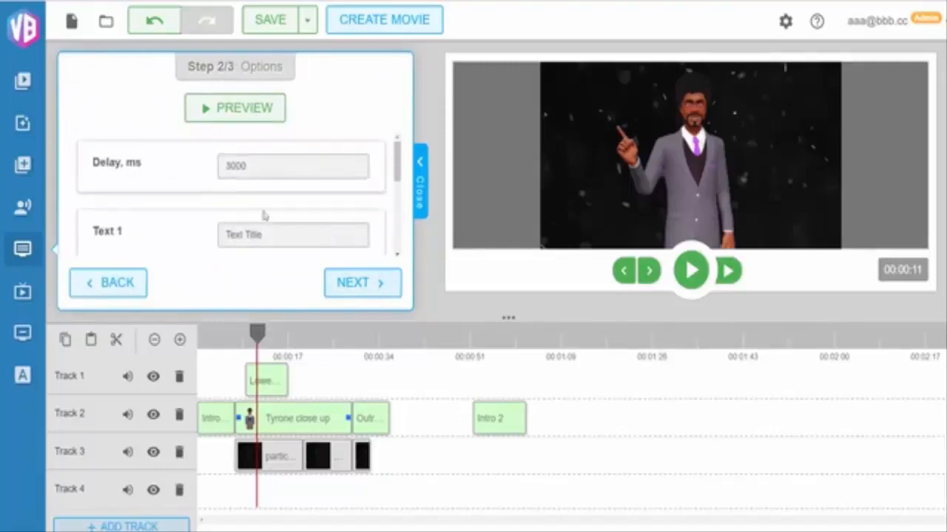
triple_click(278, 234)
key(BackSpace)
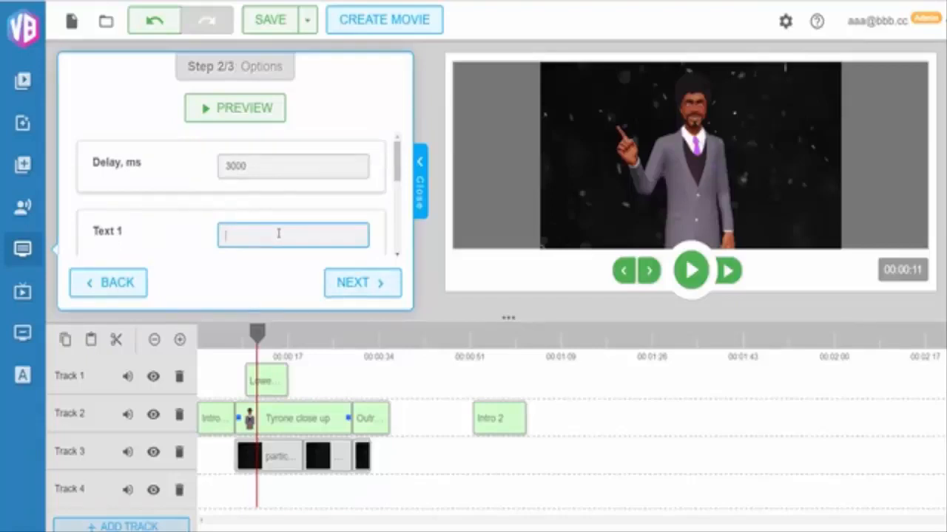
text(Our New Features)
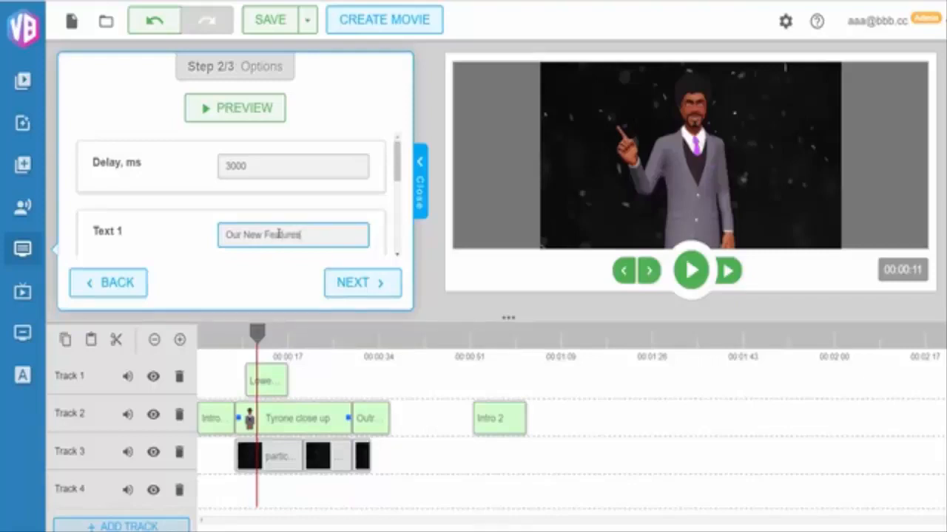
text( Include...)
click(377, 283)
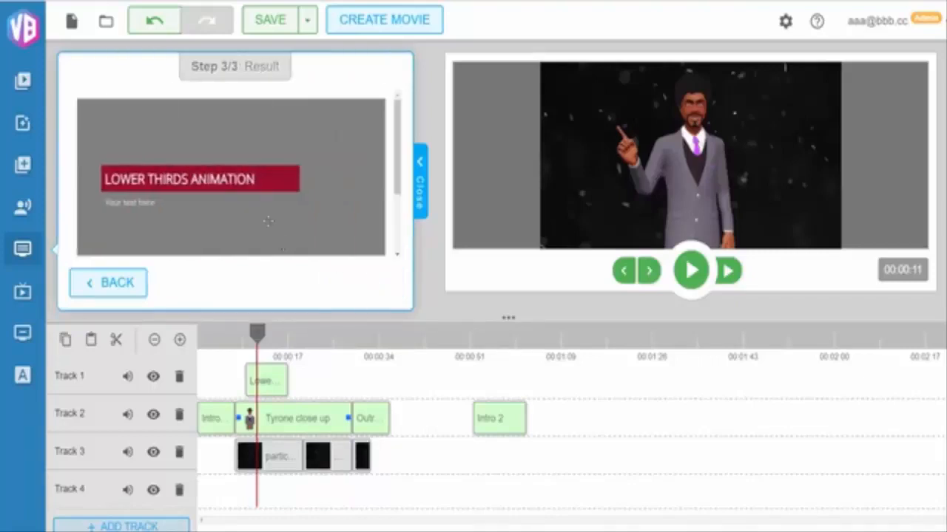
Review the lower third result, go back to its options and close the panel
scroll(323, 173, down, 2)
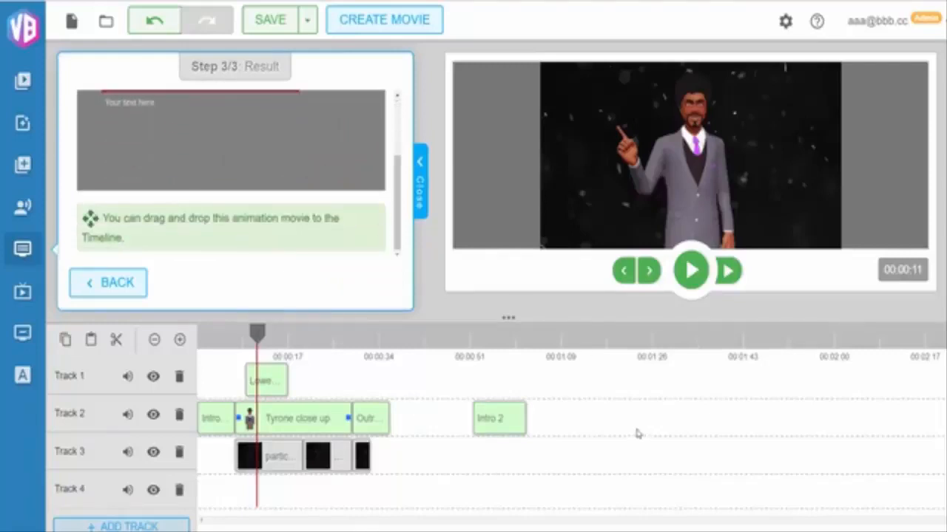
click(140, 290)
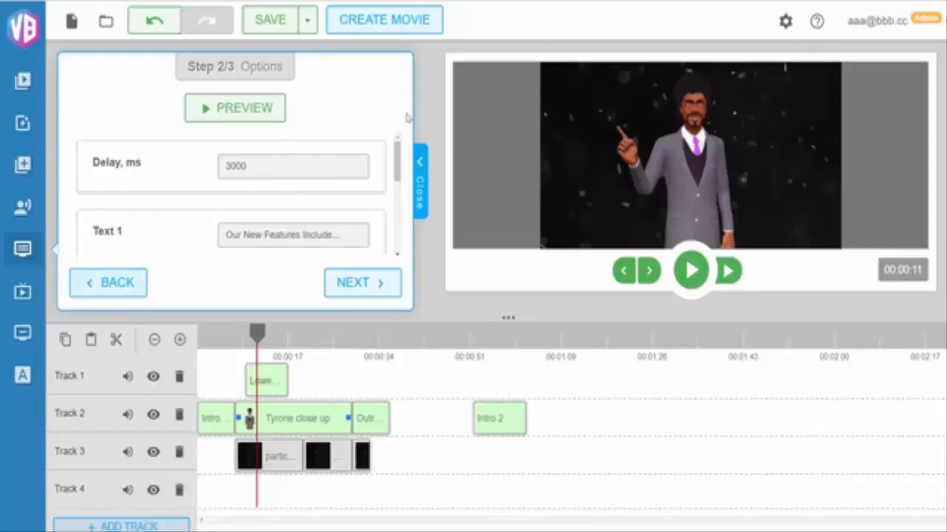
click(421, 196)
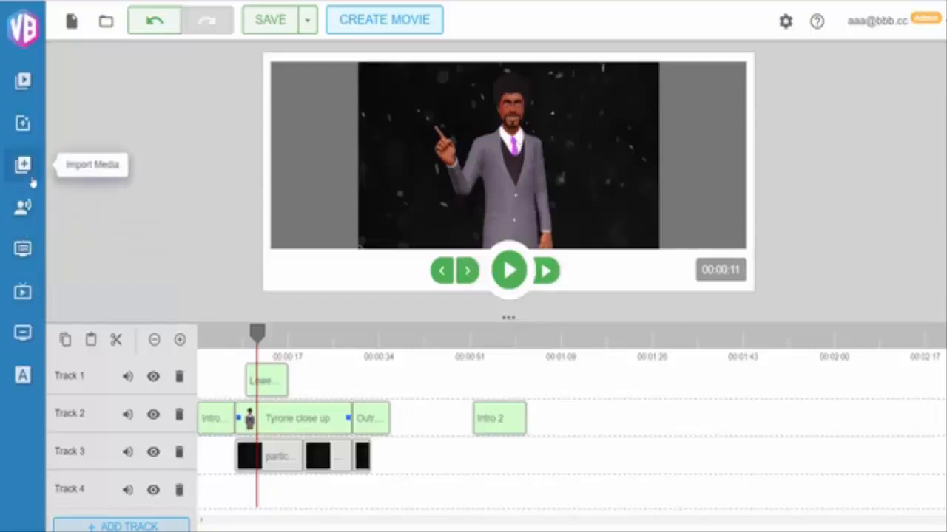
Open the filters panel, browse the available filters and close it
click(23, 126)
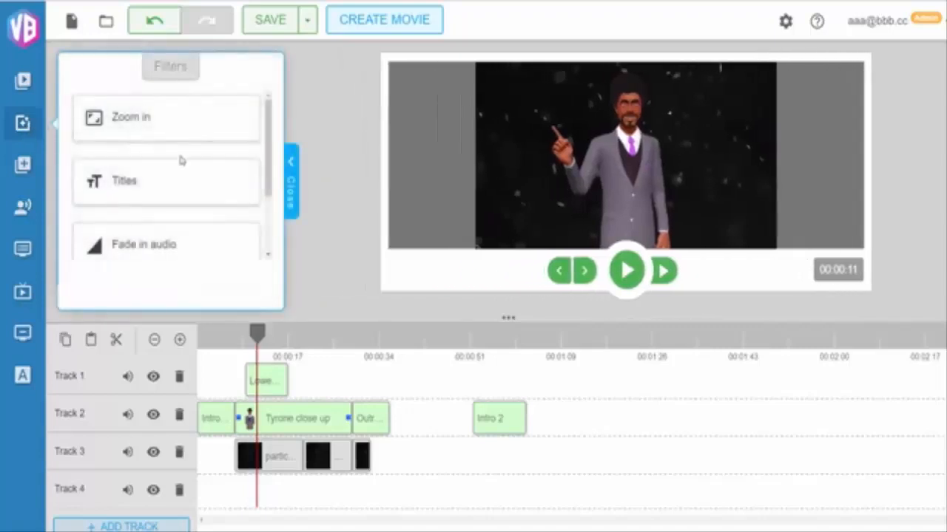
scroll(180, 158, down, 3)
scroll(179, 157, up, 3)
scroll(214, 250, down, 3)
scroll(190, 249, up, 2)
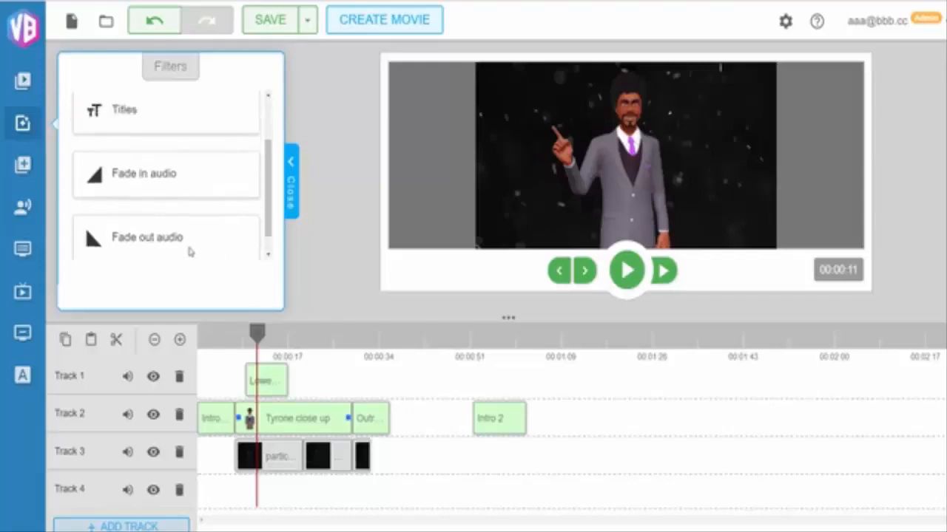
click(294, 195)
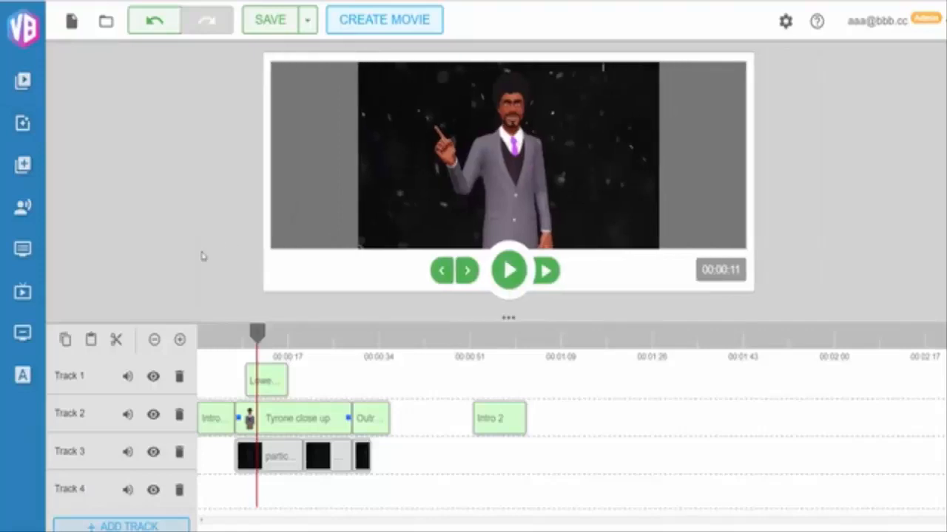